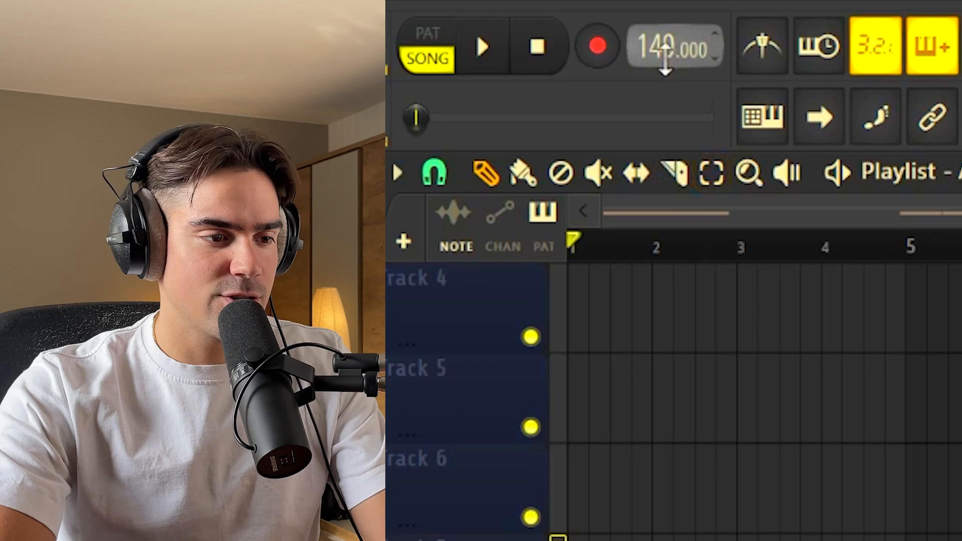
Set the project tempo to 165 BPM and the piano roll's scale highlighting to E Minor Natural (Aeolian).
left_click_drag(479, 16, 478, 6)
left_click_drag(671, 47, 671, 42)
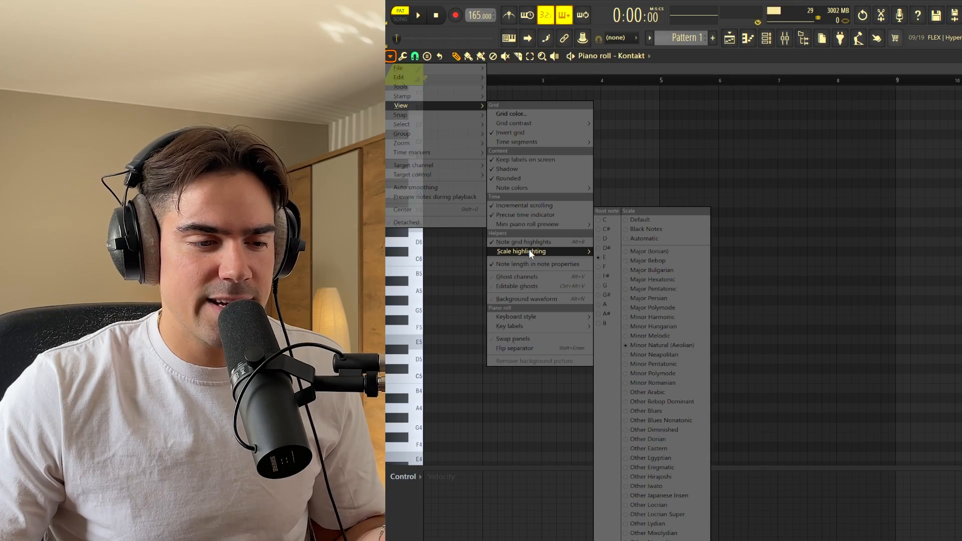
left_click(654, 345)
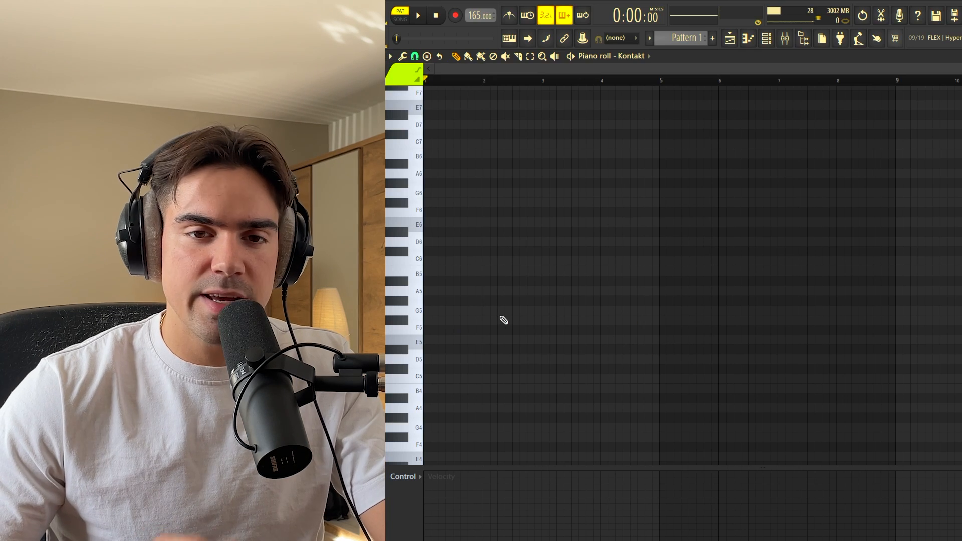
Draw a two-bar E minor chord from bar 1 using the notes E5, G5 and B5.
left_click(455, 339)
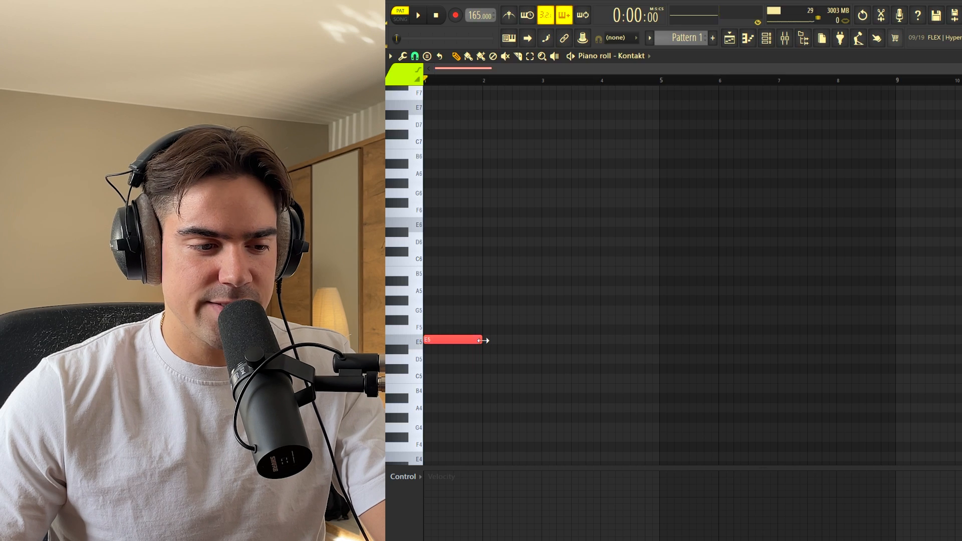
left_click_drag(483, 341, 542, 345)
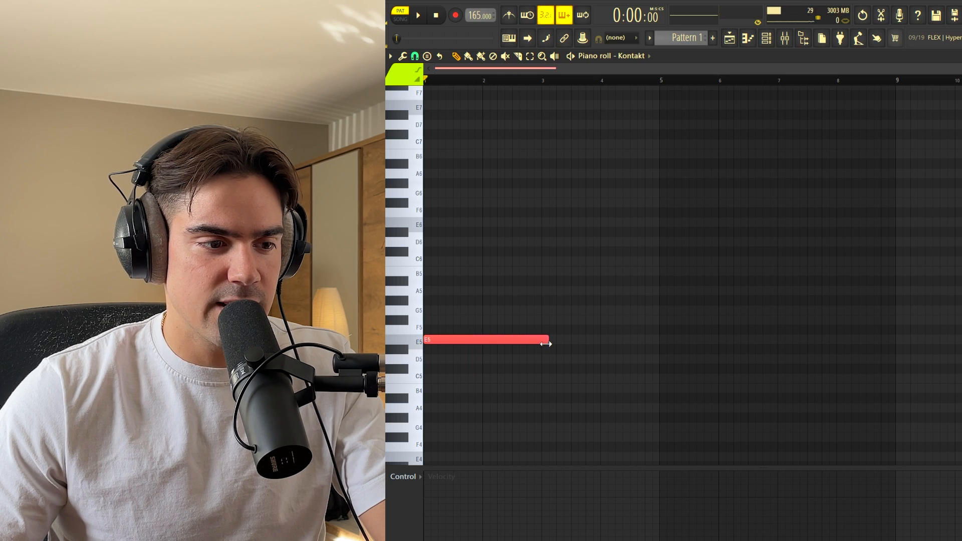
left_click_drag(566, 297, 494, 379)
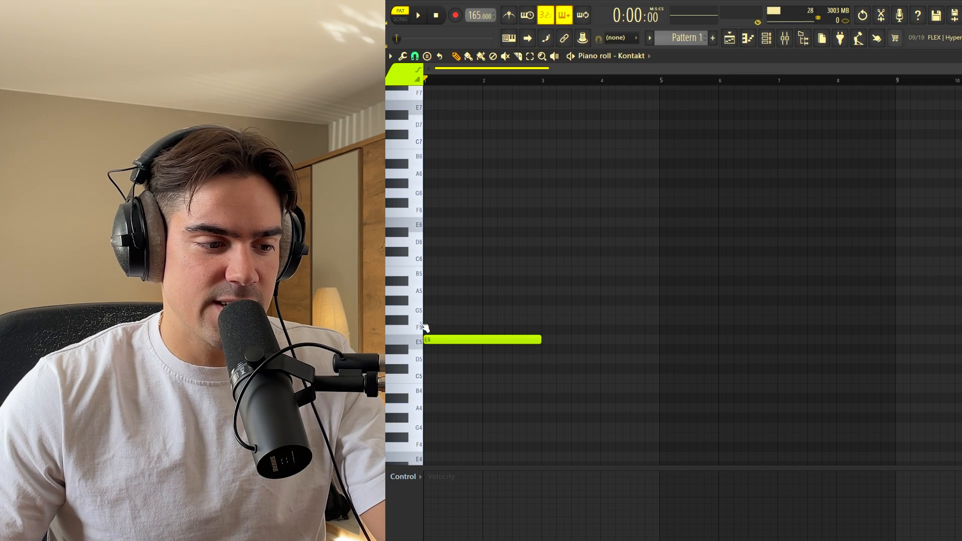
left_click(419, 320, "ctrl")
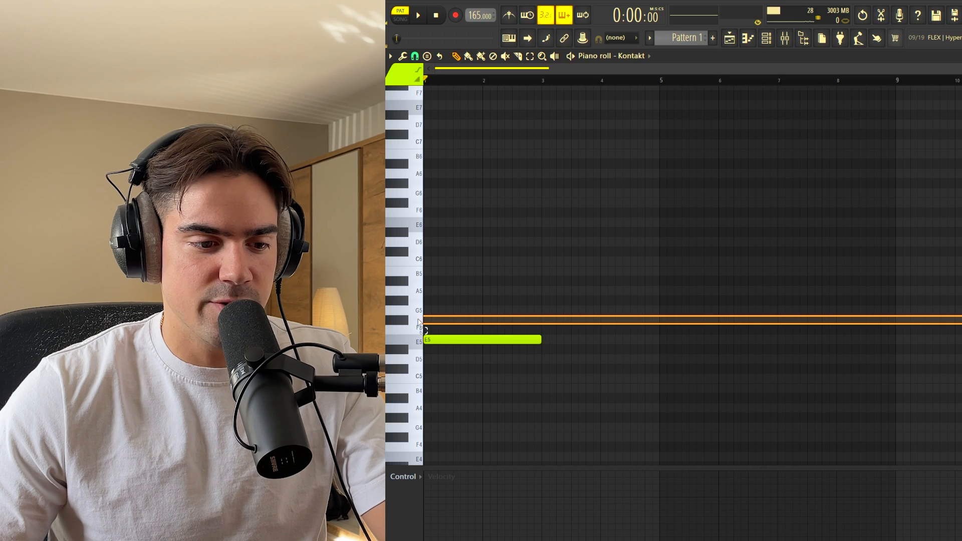
left_click(442, 310)
left_click(441, 310, "ctrl")
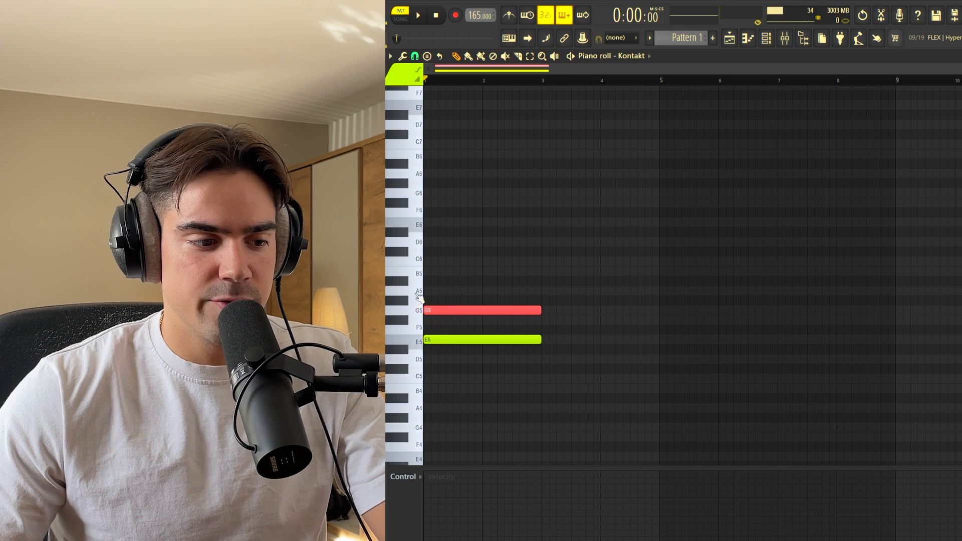
left_click(419, 292, "ctrl")
left_click(453, 271)
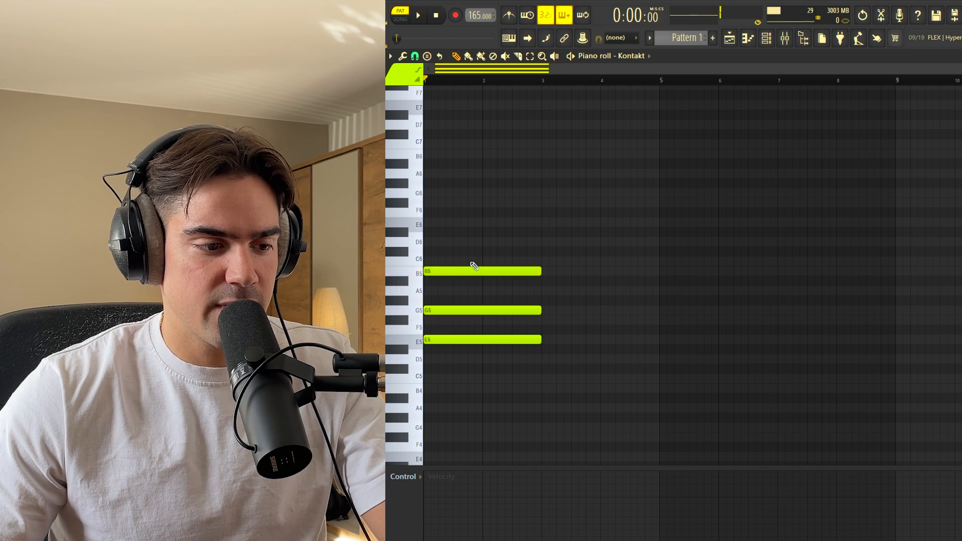
left_click(468, 271, "ctrl")
left_click(555, 311, "ctrl")
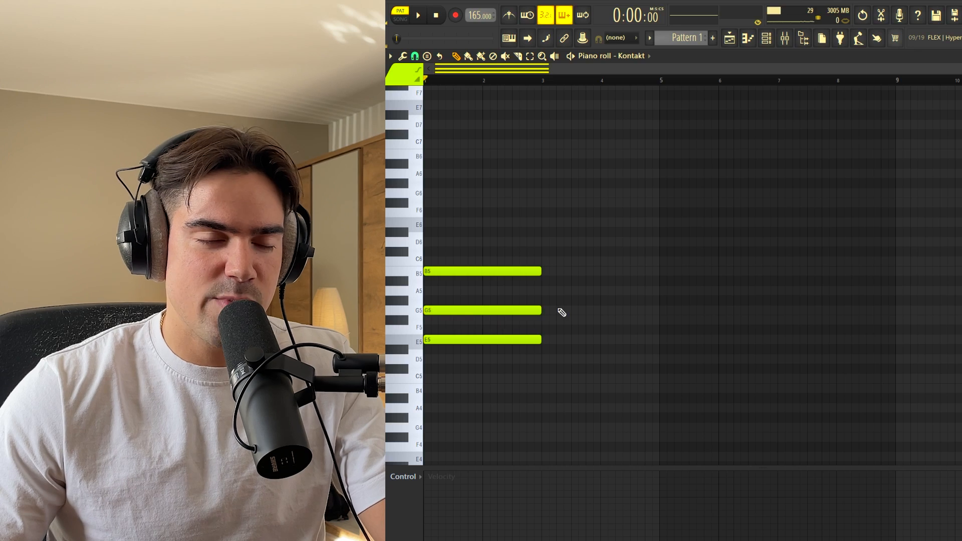
Raise the chord's G5 note one octave to G6 and apply the strumizer to the whole chord.
left_click_drag(569, 306, 500, 318)
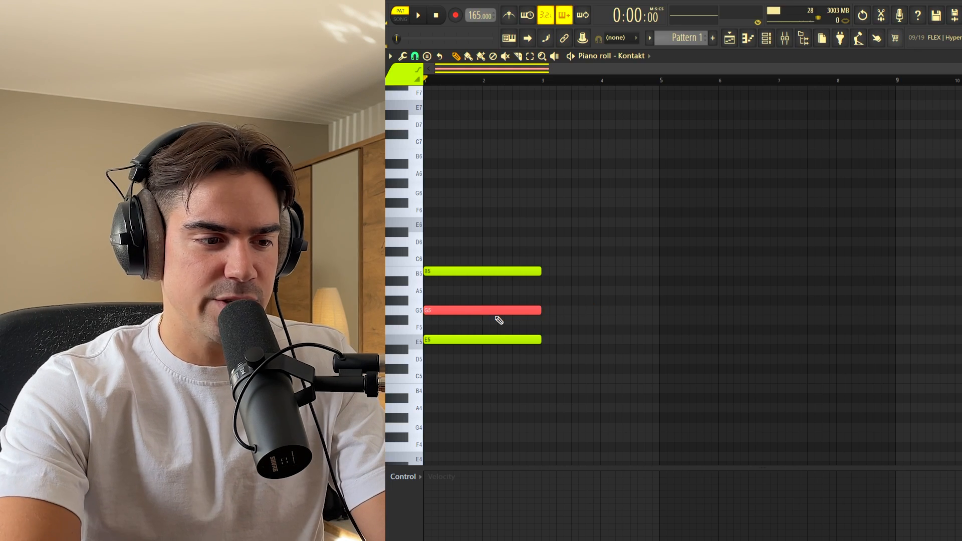
key("ctrl+Up")
key("ctrl+a")
key("alt+s")
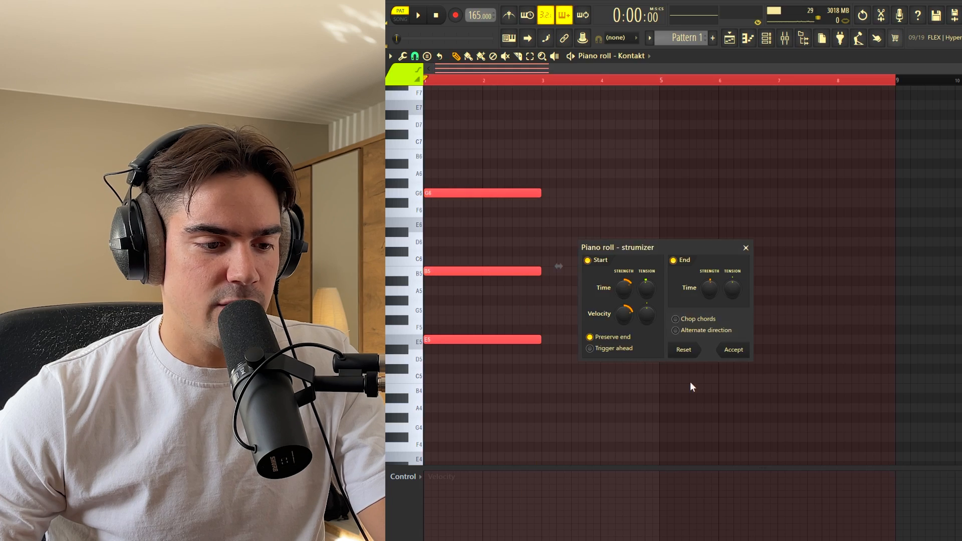
left_click(731, 350)
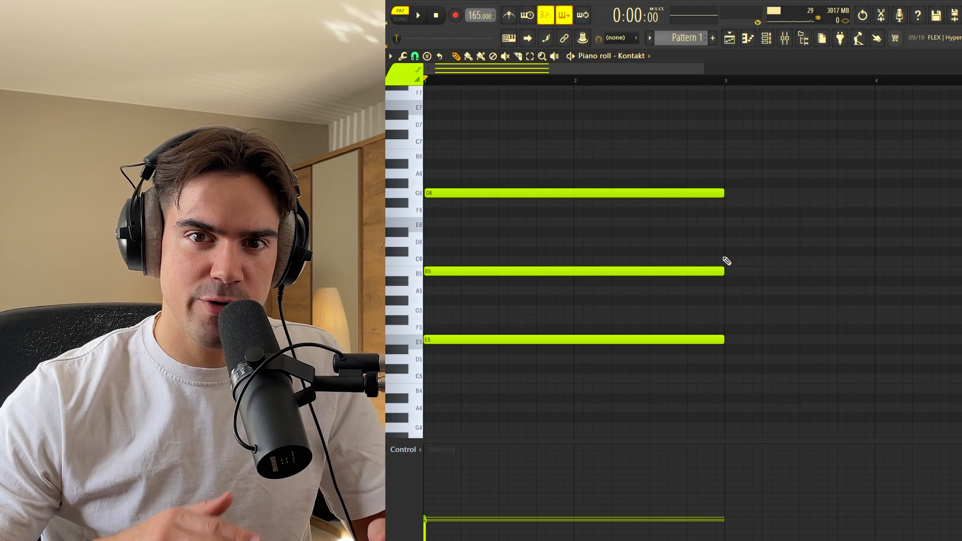
Add a half-bar E6 melody note in the second half of bar 2.
scroll(607, 240, "down", 3)
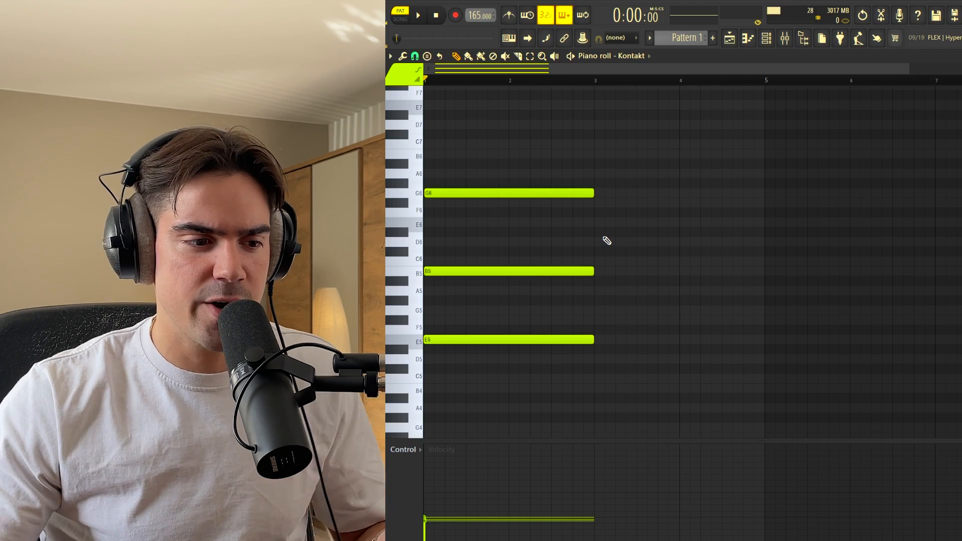
left_click_drag(584, 199, 549, 253)
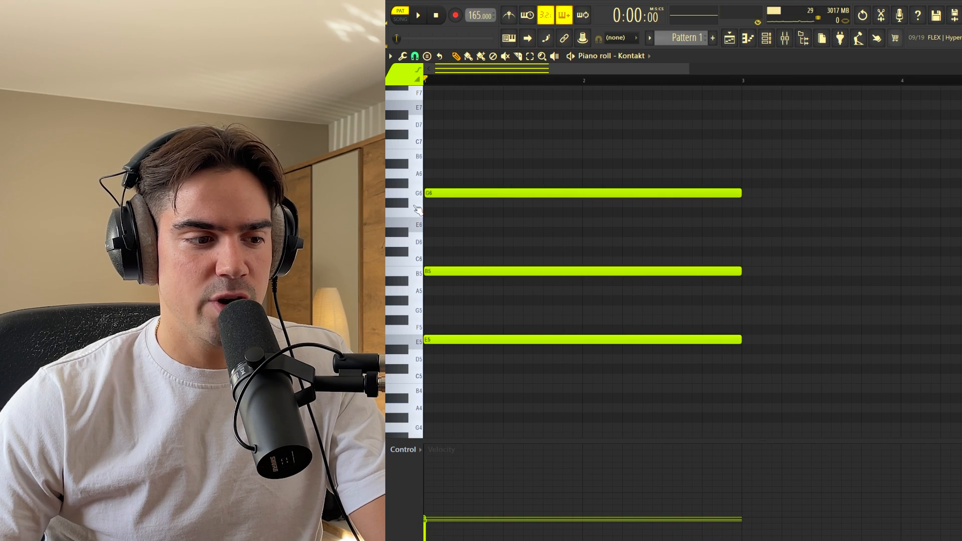
left_click(671, 203)
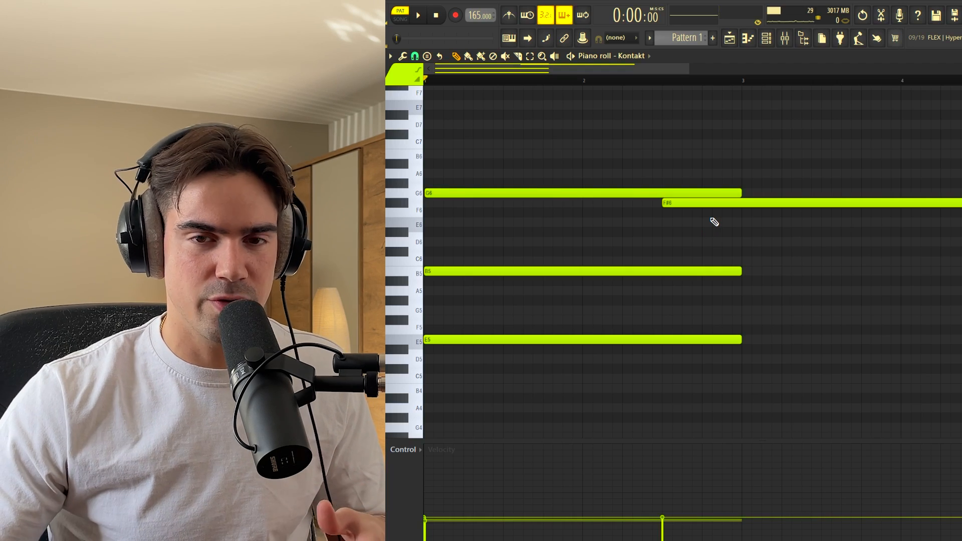
left_click_drag(786, 190, 784, 216)
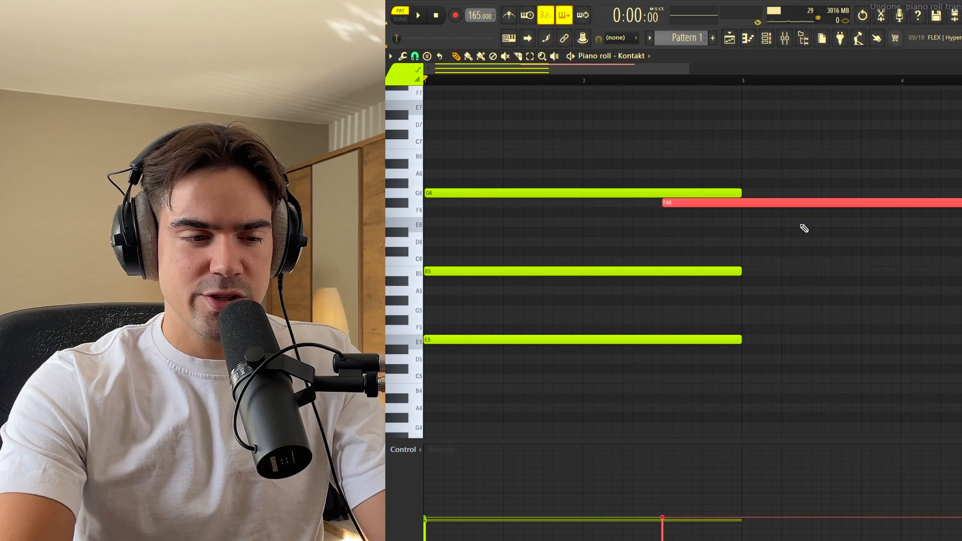
key("Down")
key("Down")
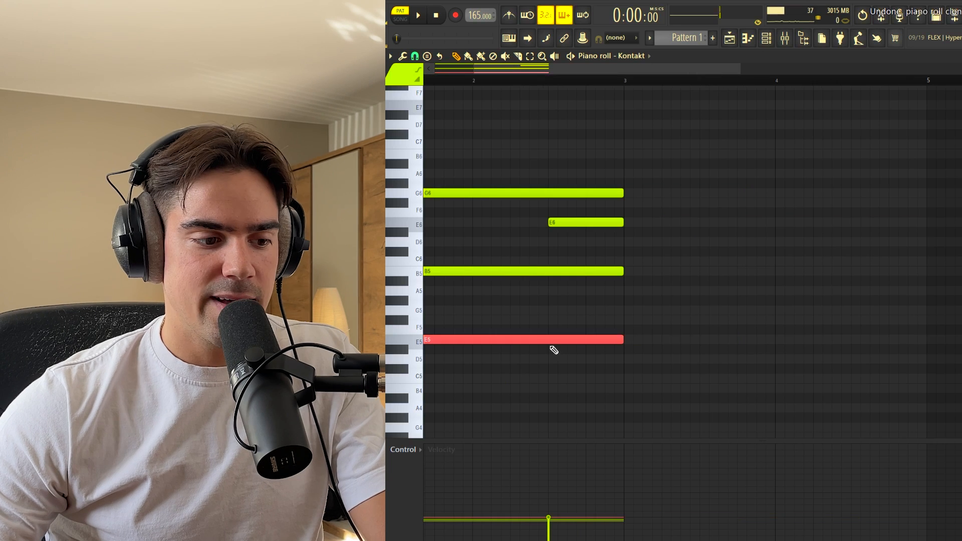
Build a second two-bar chord from bar 3 with the notes D5, F#5 and A5.
mouse_move(542, 339)
left_mouse_down("shift")
mouse_move(940, 359)
mouse_move(842, 358)
left_mouse_up("shift")
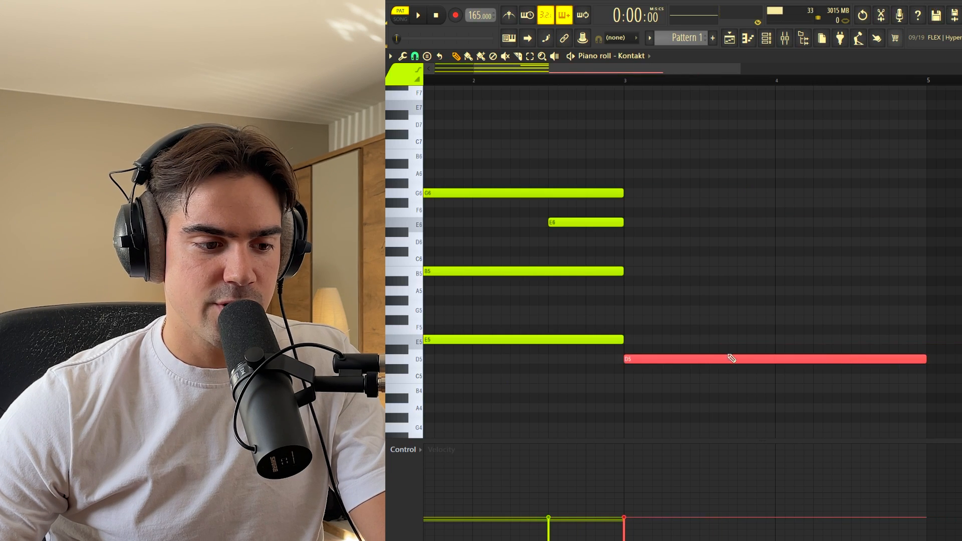
left_click_drag(705, 358, 681, 355)
left_click(633, 365, "ctrl")
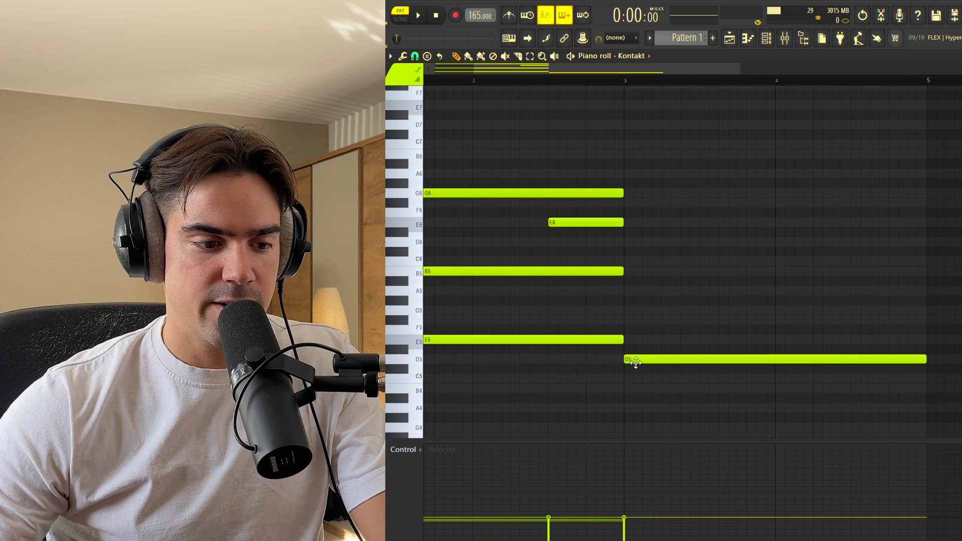
left_click(629, 320)
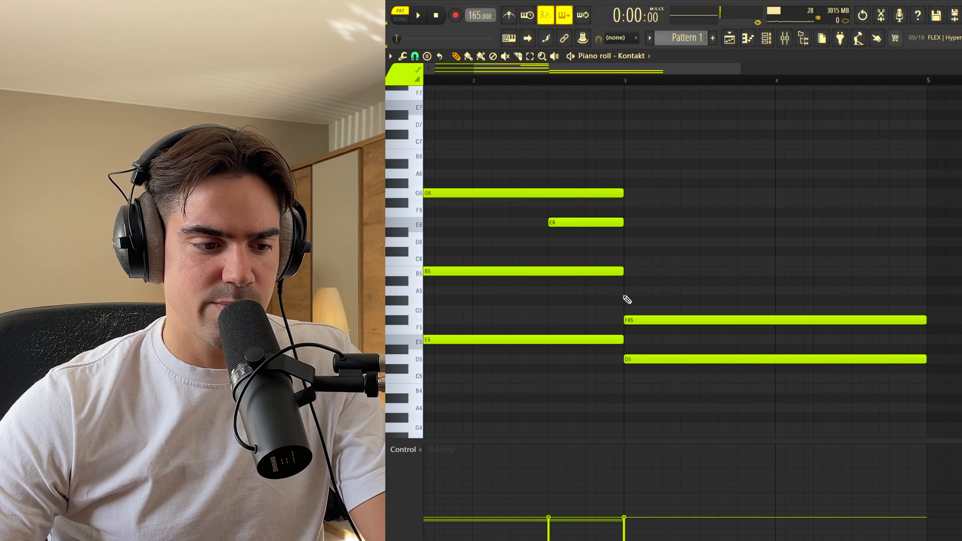
left_click(628, 292)
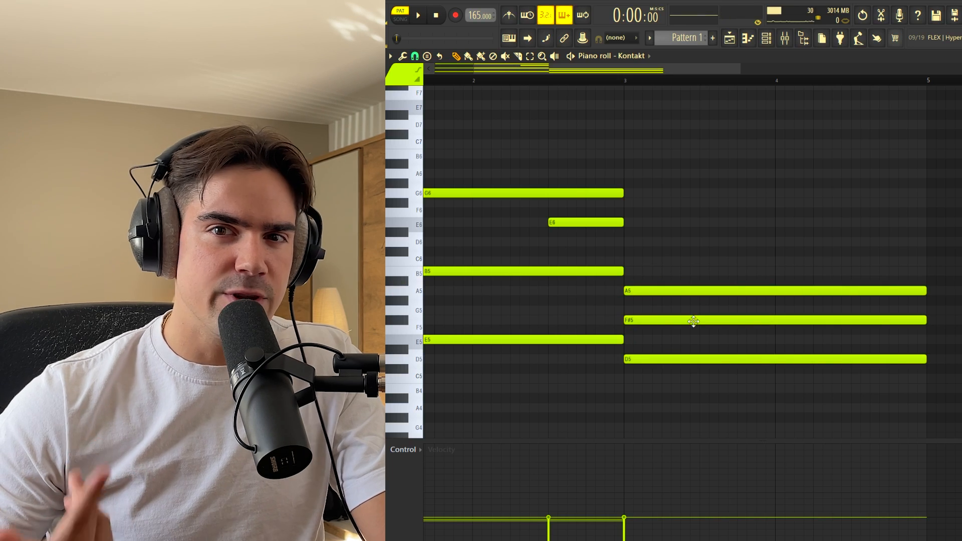
Raise the second chord's F#5 note one octave, and lower it to E6.
left_click(693, 321)
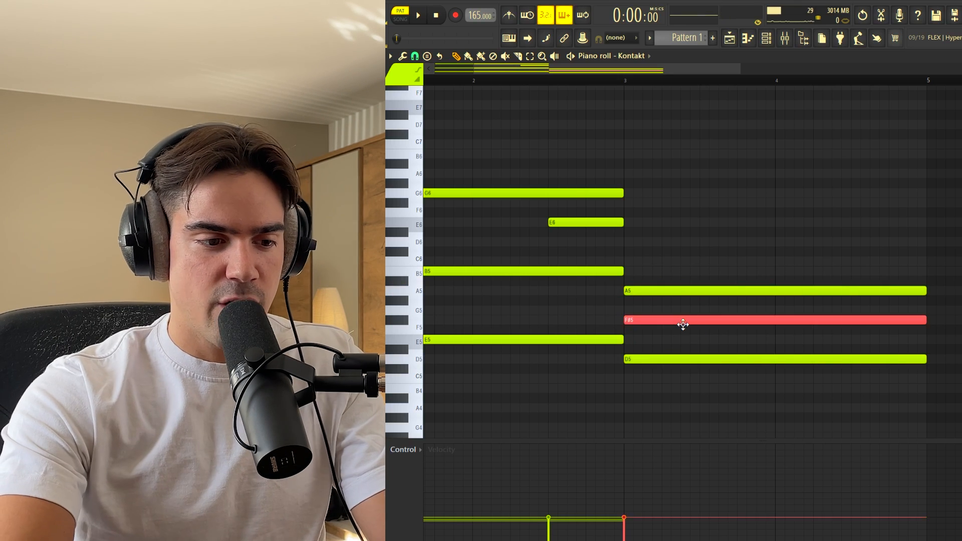
key("ctrl+Up")
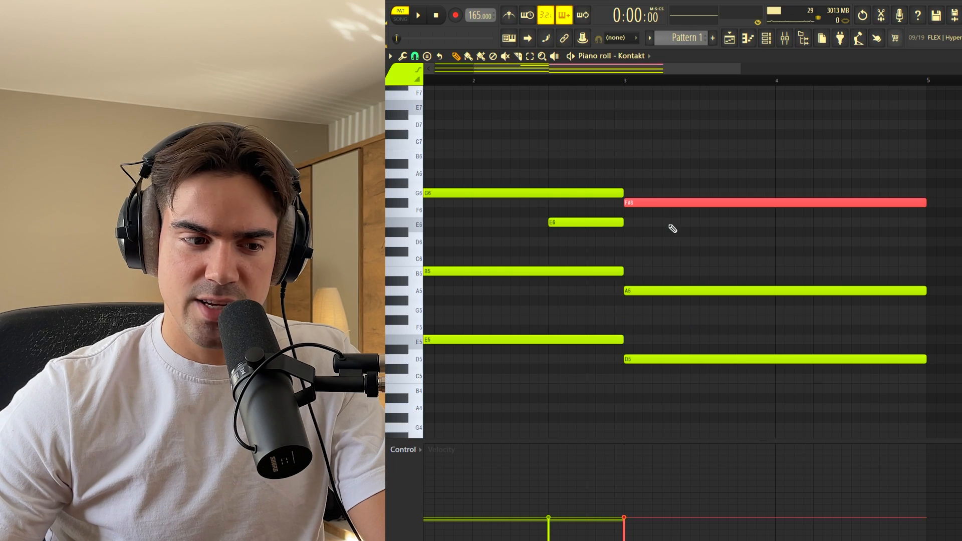
left_click_drag(642, 196, 633, 221)
left_click(665, 214, "ctrl")
key("shift+Down")
key("shift+Down")
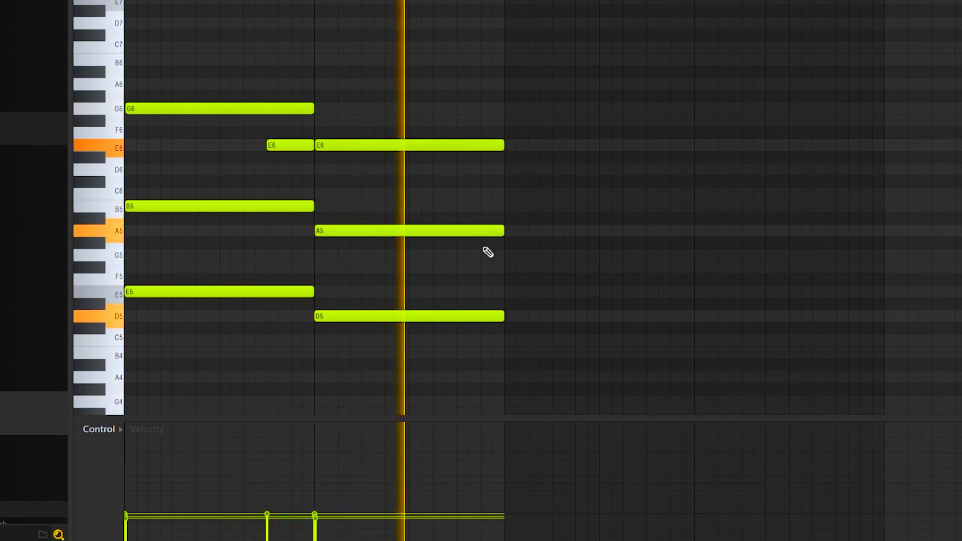
Add a half-bar C6 note and a quarter-bar D6 note, both ending with bar 4.
left_click_drag(618, 178, 717, 403)
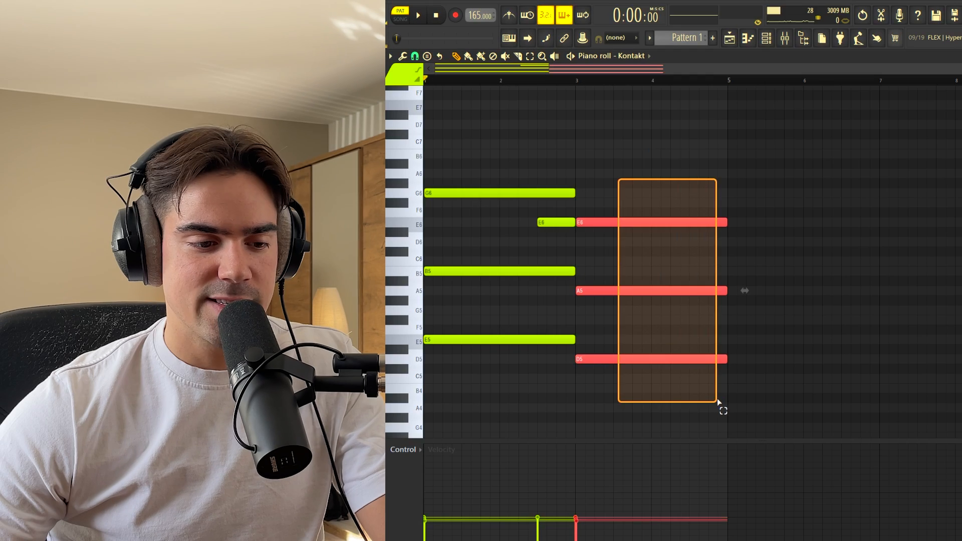
left_click(692, 263, "ctrl")
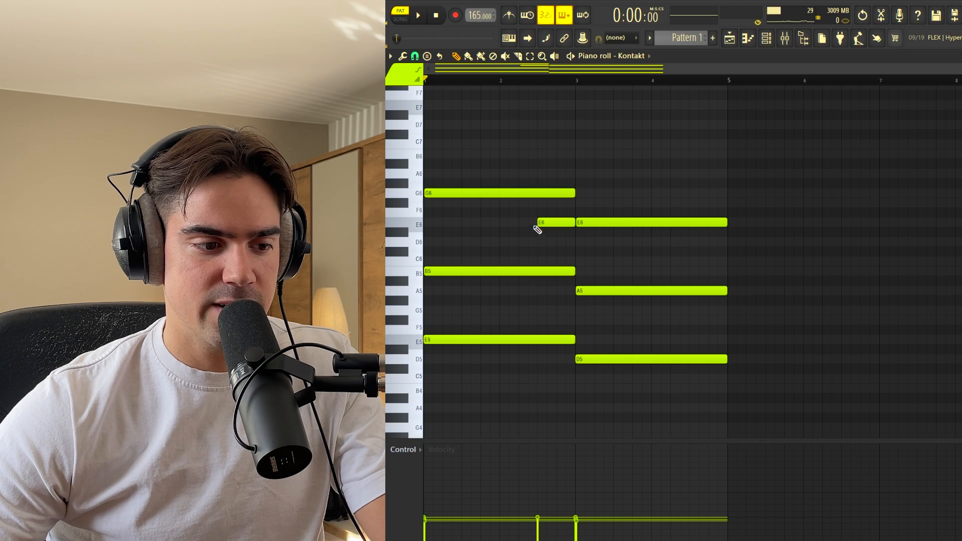
left_click_drag(555, 226, 730, 242)
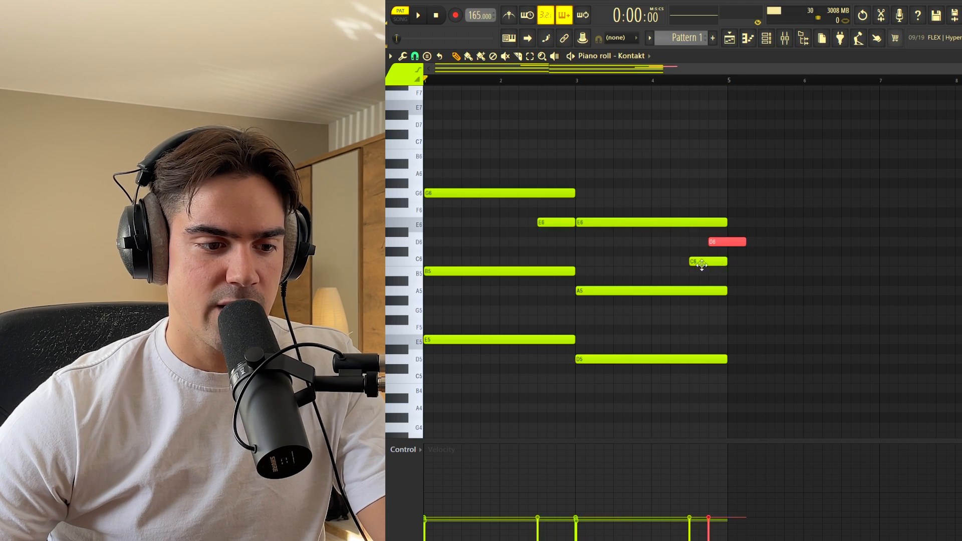
left_click_drag(700, 272, 728, 243)
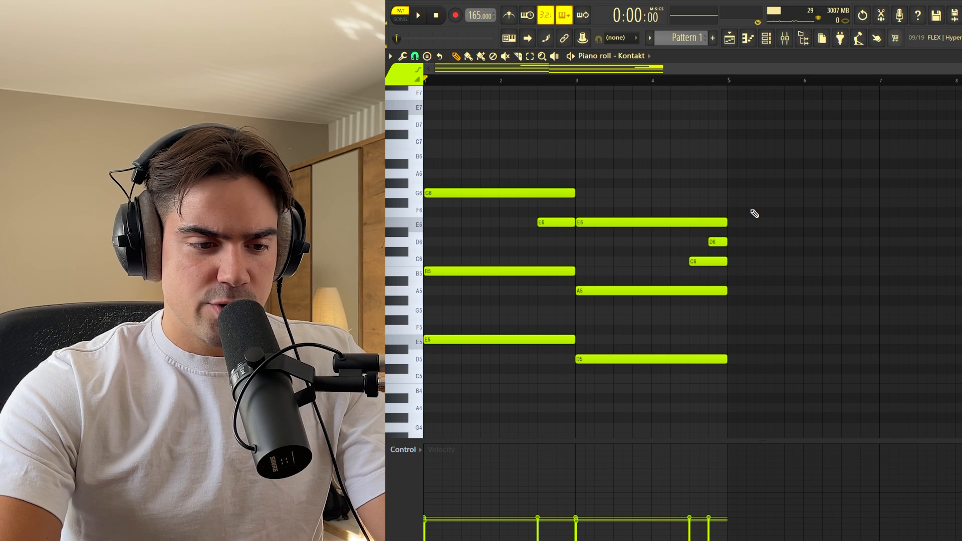
Duplicate the four-bar phrase to bar 5 and transpose the copy down five semitones so it starts on B4.
key("ctrl+b")
key("Down")
key("Down")
key("Down")
key("Down")
key("Down")
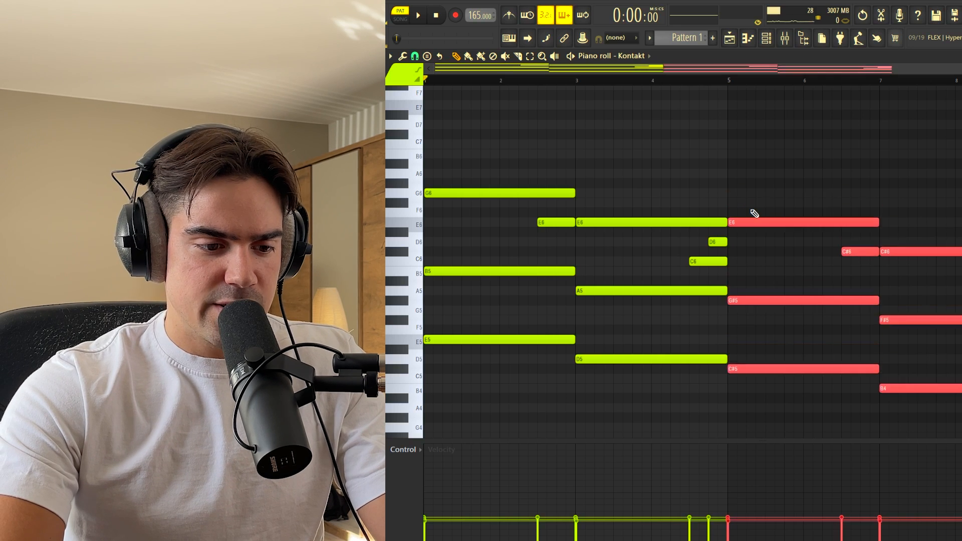
mouse_move(940, 227)
left_mouse_down()
mouse_move(960, 426)
mouse_move(933, 229)
left_mouse_up()
Place a copy of the A4 chord in bar 8, raised to B4 and F#5 with its top note on D6.
mouse_move(906, 409)
left_mouse_down()
mouse_move(961, 409)
mouse_move(961, 388)
left_mouse_up()
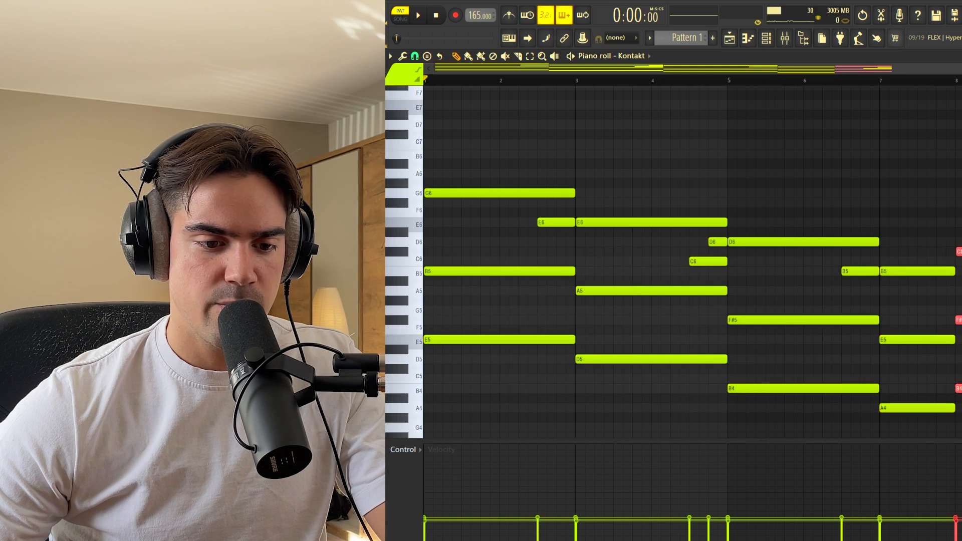
left_click(960, 388, "ctrl")
left_click(959, 252, "ctrl")
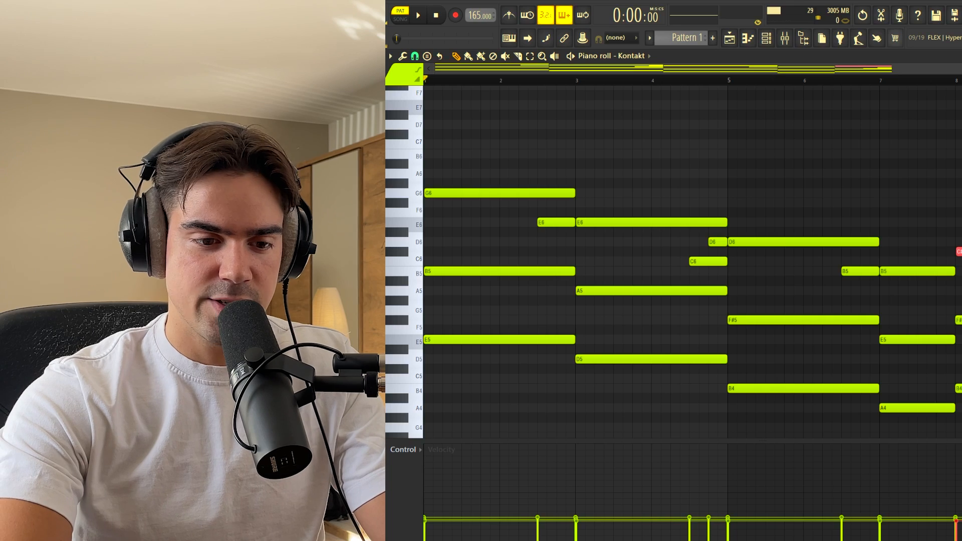
key("shift+Up")
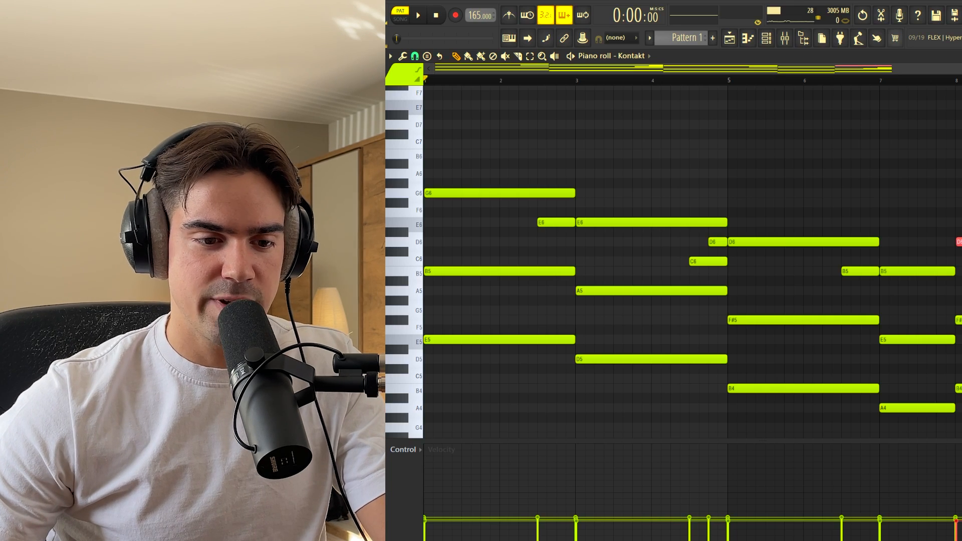
Play back the chord progression and the arrangement with the guitar loop.
scroll(587, 226, "down", 1)
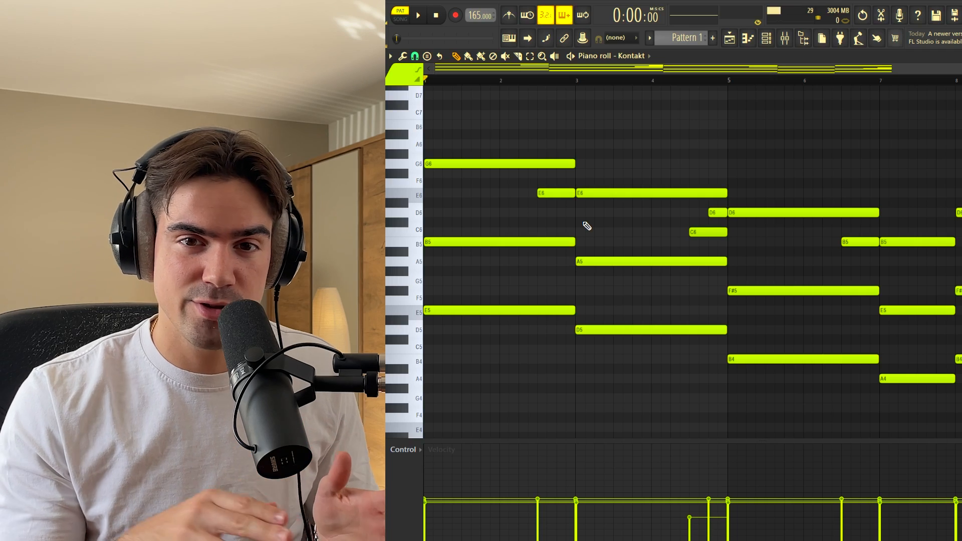
key("space")
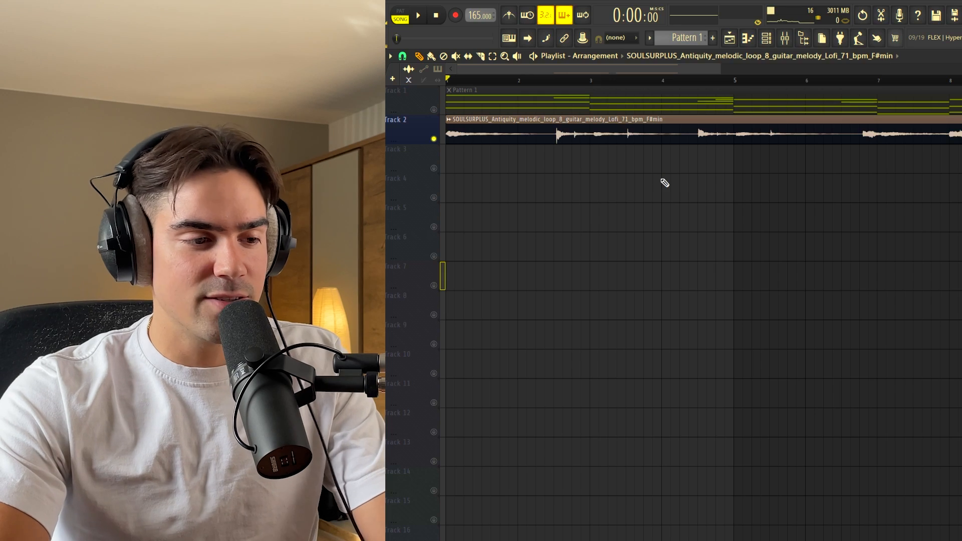
key("space")
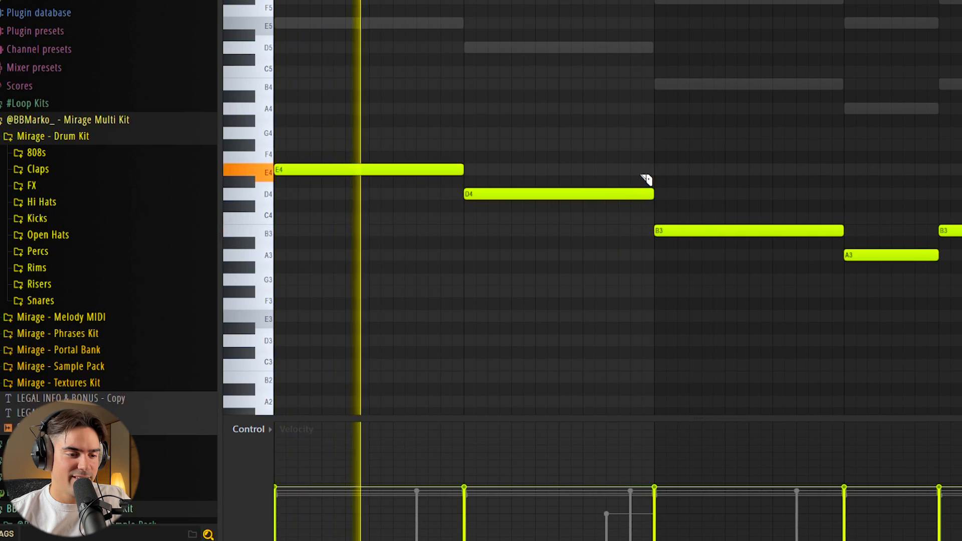
Slice off the last half bar of the D4 bass note and also slice the B3 note that follows it.
left_click_drag(606, 185, 607, 202)
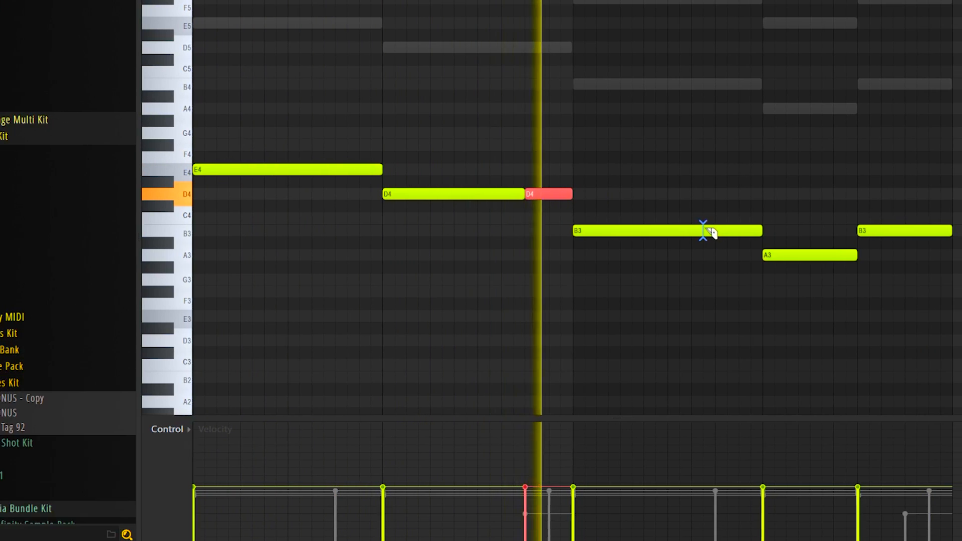
left_click(691, 230)
left_click(738, 230)
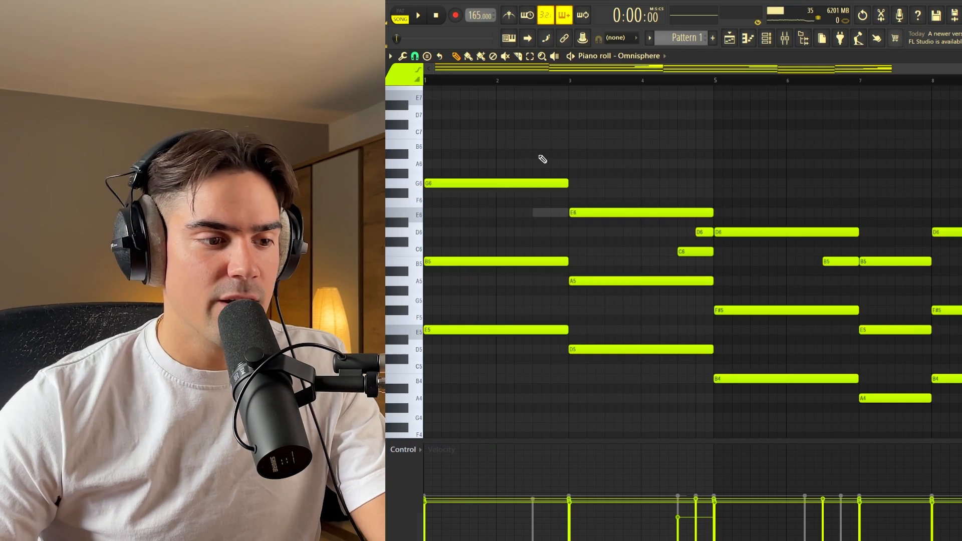
Discard the lengths of all Omnisphere notes to make short stabs, and delete the extra C6 and D6 notes in bar 5.
left_click_drag(478, 130, 959, 431)
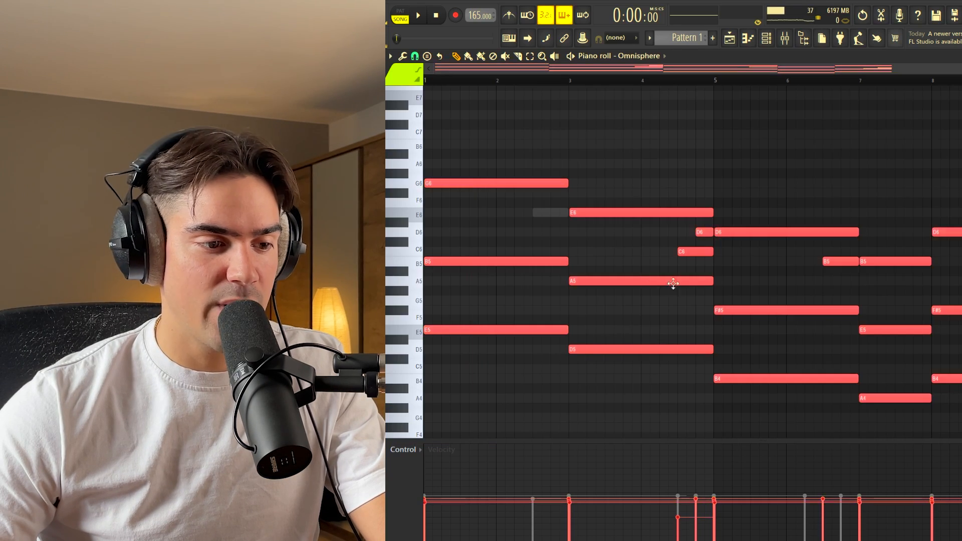
left_click(636, 245)
key("ctrl+a")
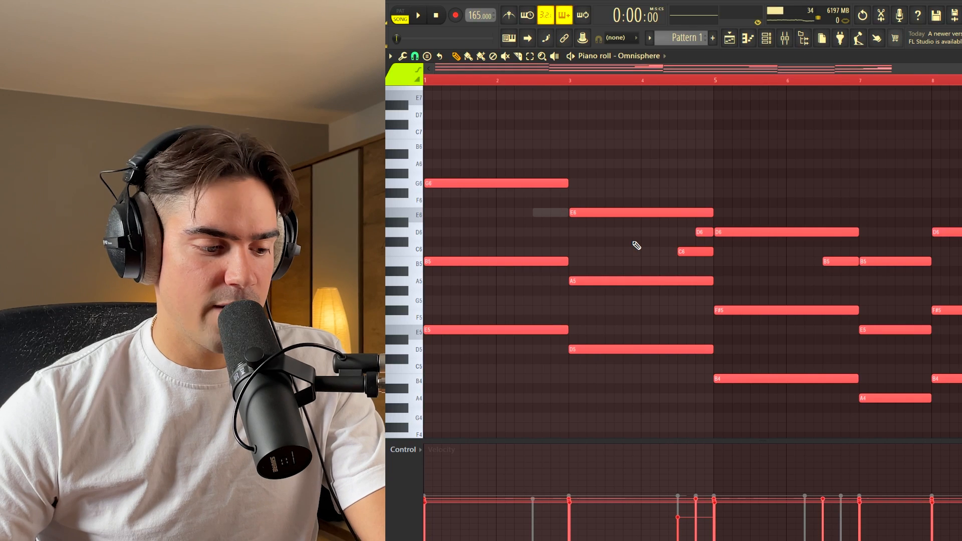
key("shift+d")
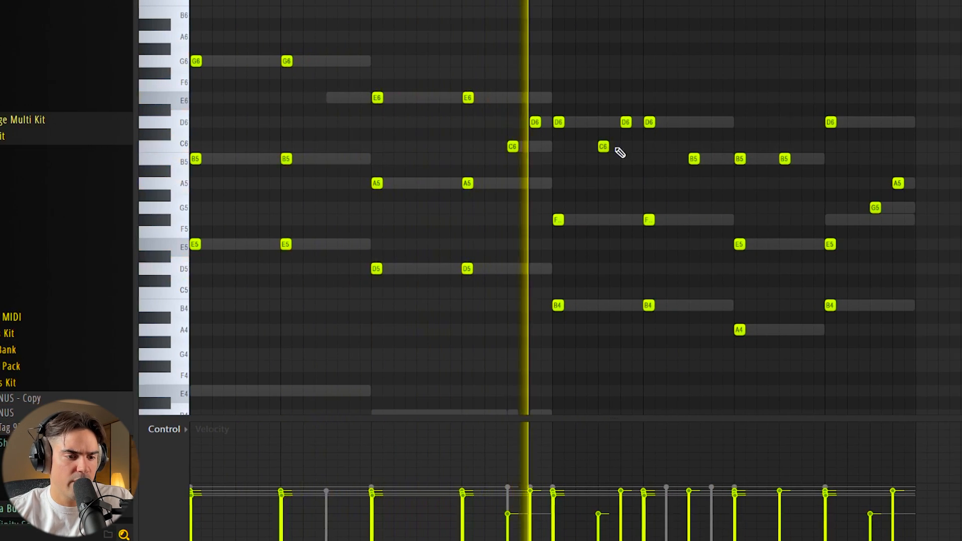
right_click(633, 149)
right_click(619, 124)
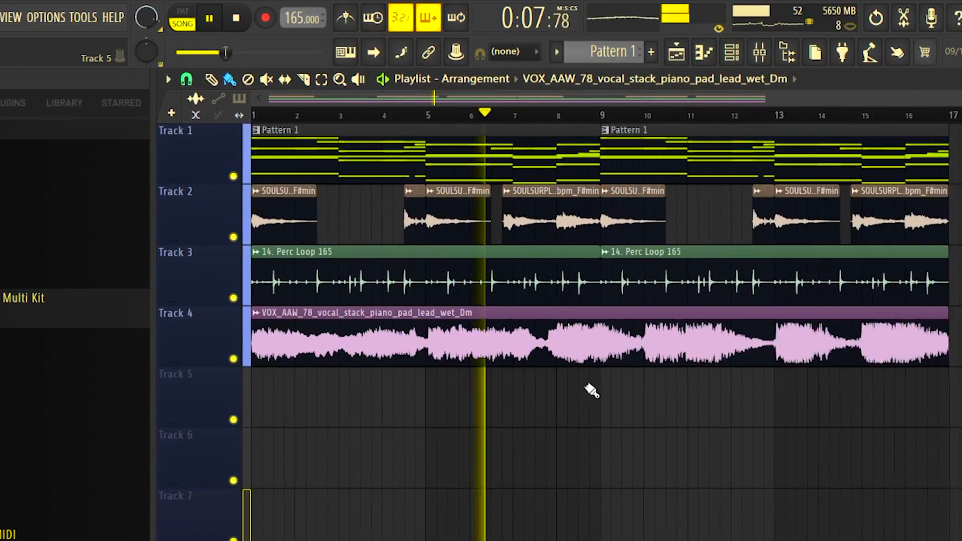
Review the chord pattern, guitar loop, percussion loop and vocal stack across the playlist during playback.
scroll(594, 386, "up", 3)
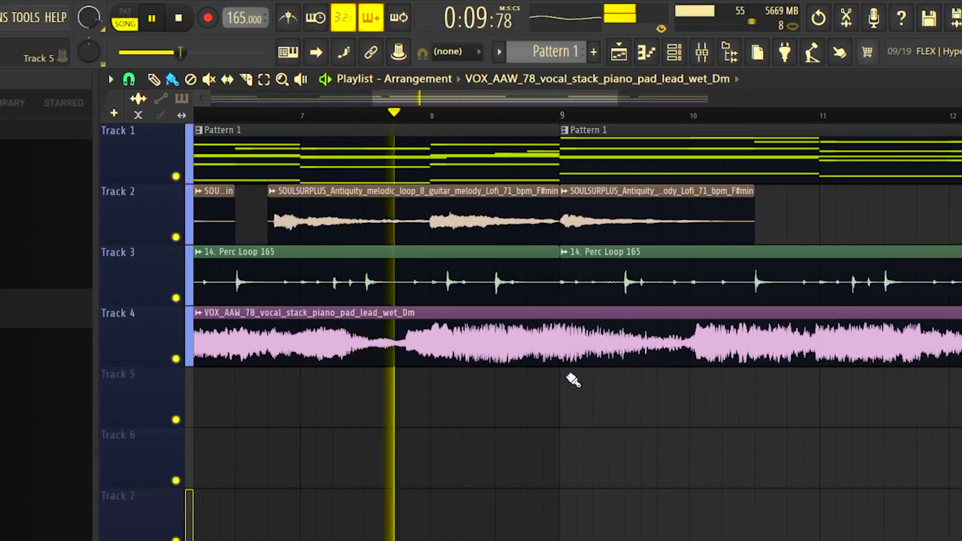
scroll(567, 380, "down", 4)
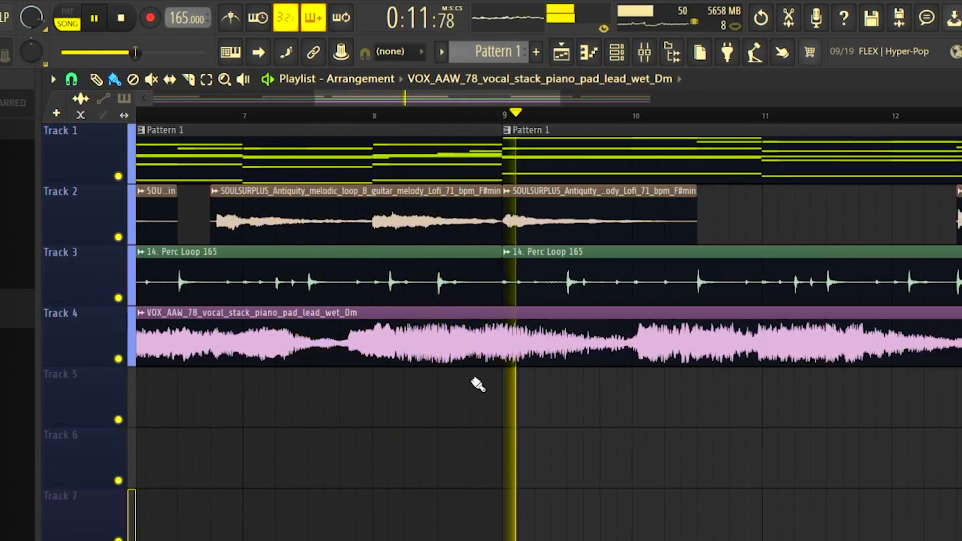
scroll(531, 387, "down", 2)
scroll(317, 371, "down", 1)
scroll(250, 302, "up", 1)
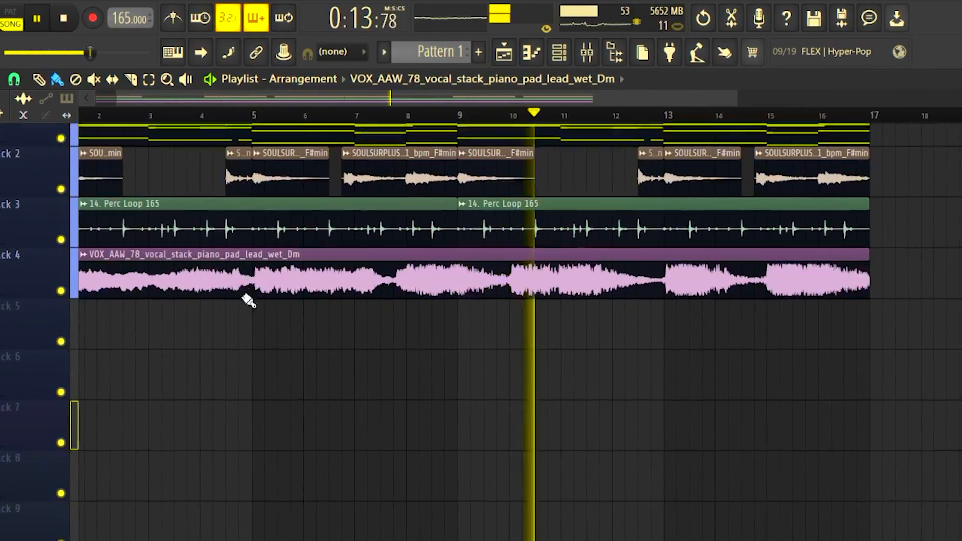
scroll(200, 248, "up", 2)
scroll(199, 247, "up", 2)
left_click_drag(263, 99, 21, 191)
scroll(126, 340, "down", 1)
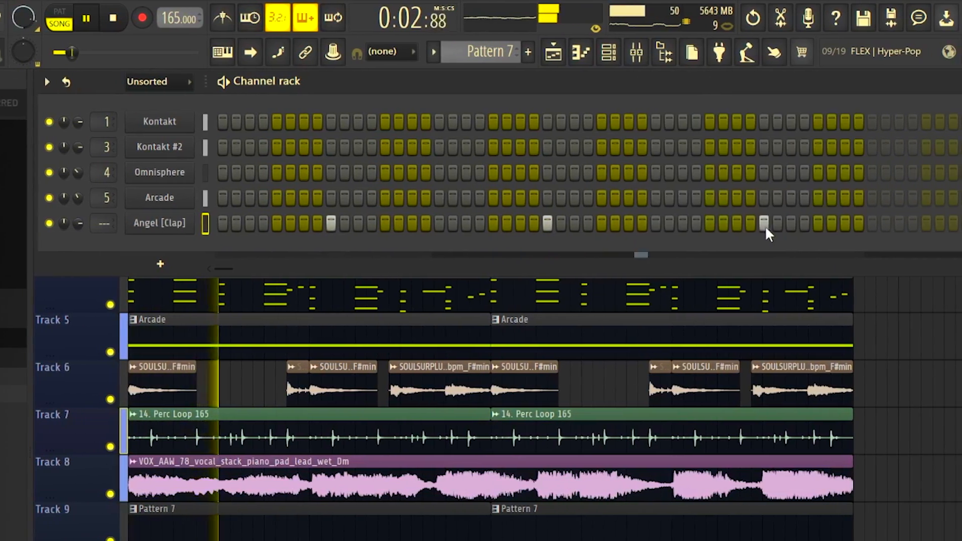
Open the Angel clap in the piano roll and duplicate its hits so one clap per bar fills eight bars.
right_click(92, 222)
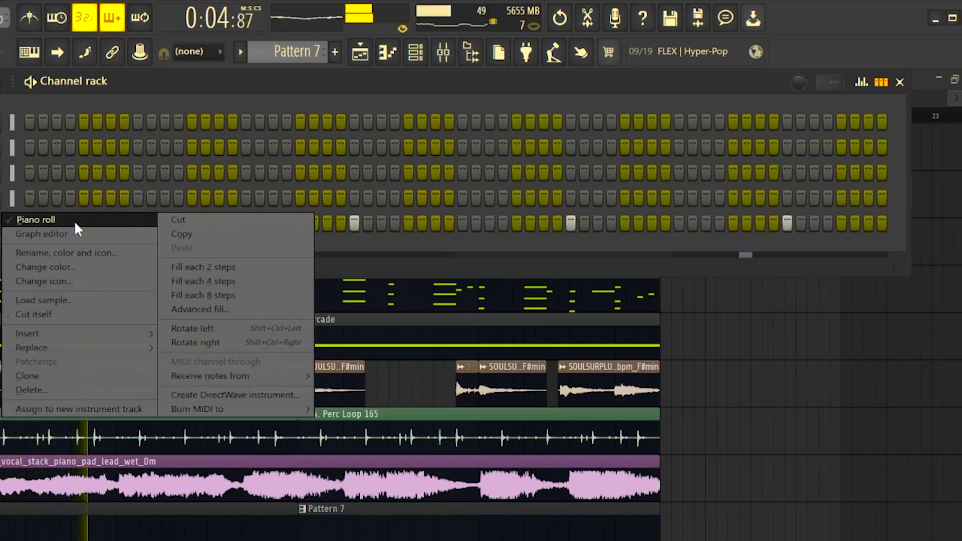
left_click(120, 224)
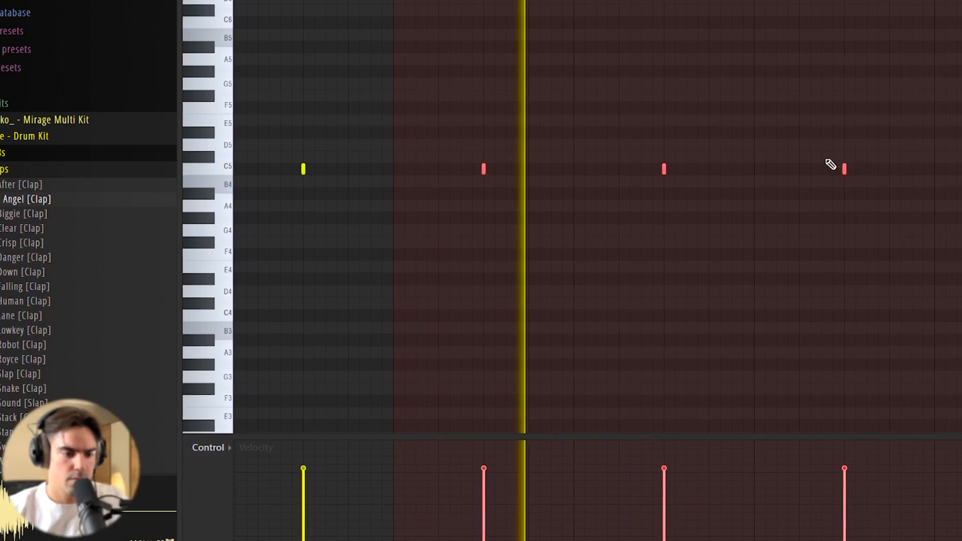
scroll(890, 168, "down", 3)
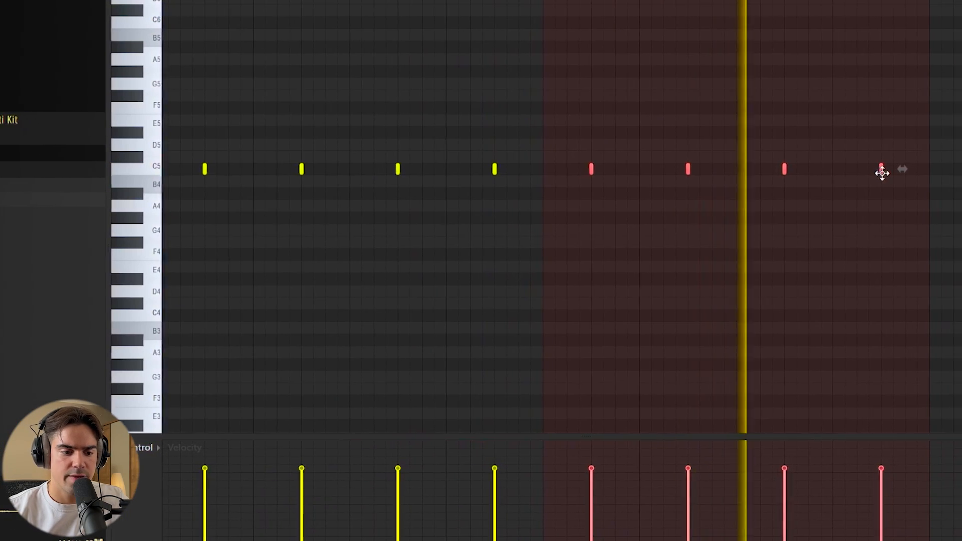
key("ctrl+a")
key("ctrl+d")
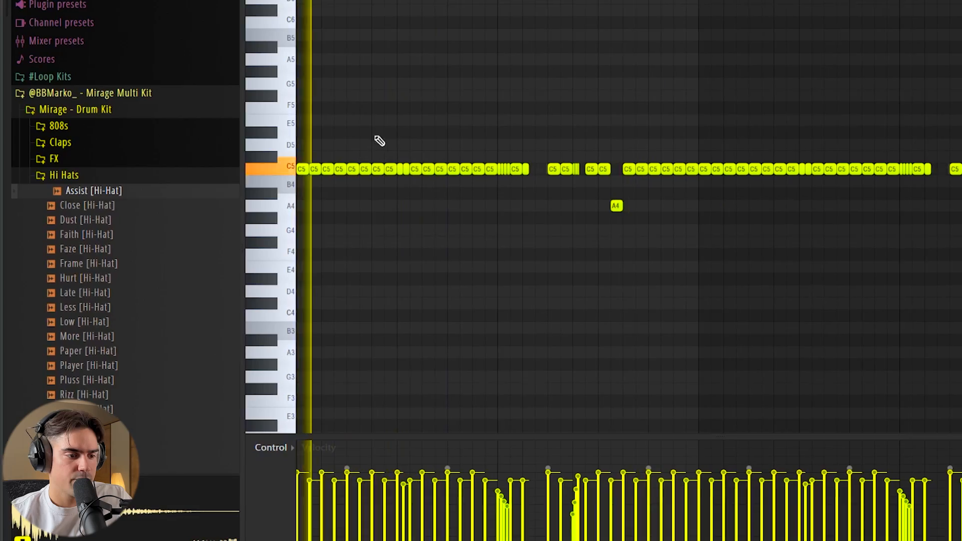
left_click_drag(410, 140, 246, 235)
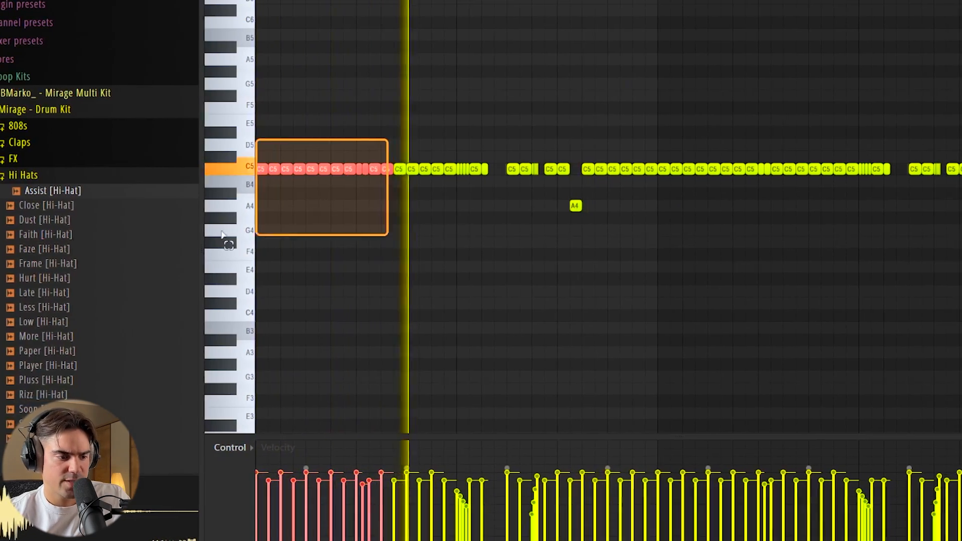
key("ctrl+d")
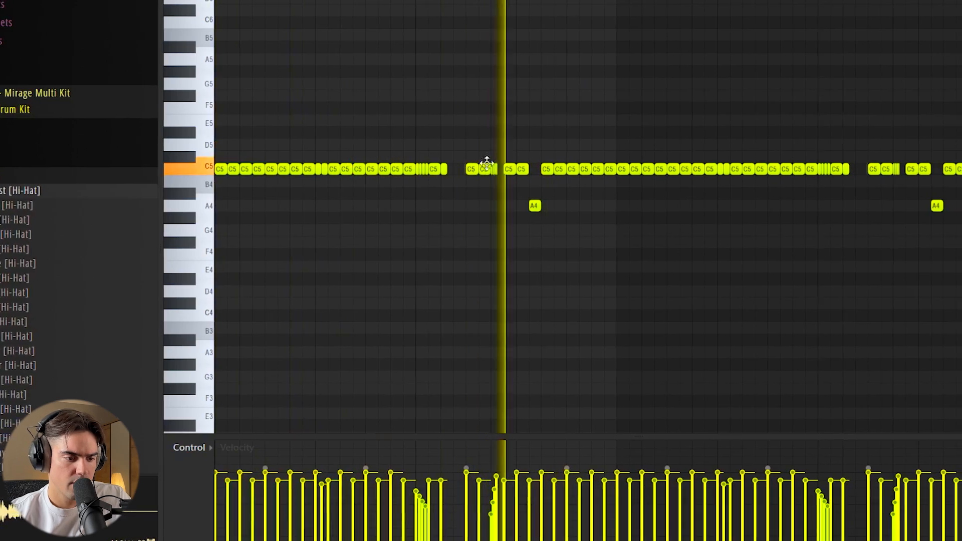
left_click_drag(444, 140, 571, 251)
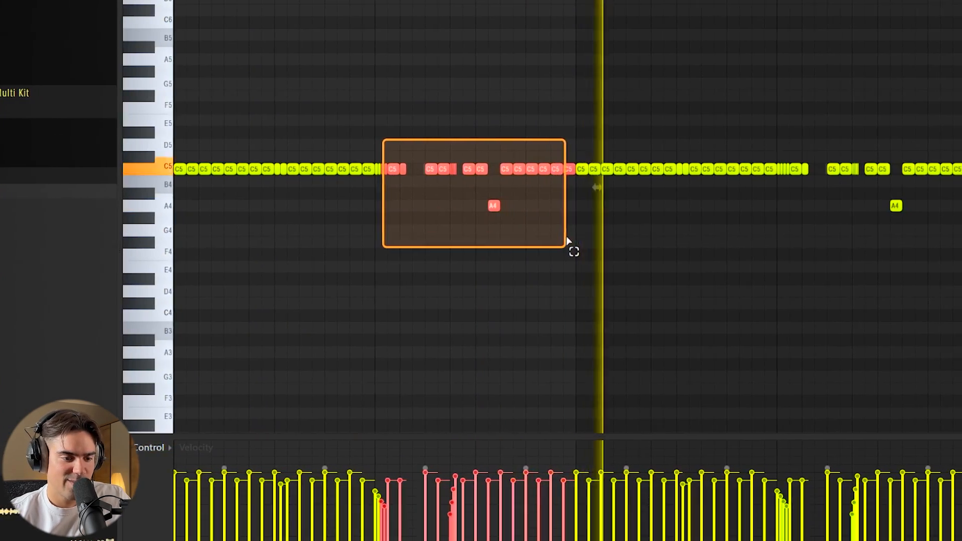
key("ctrl+d")
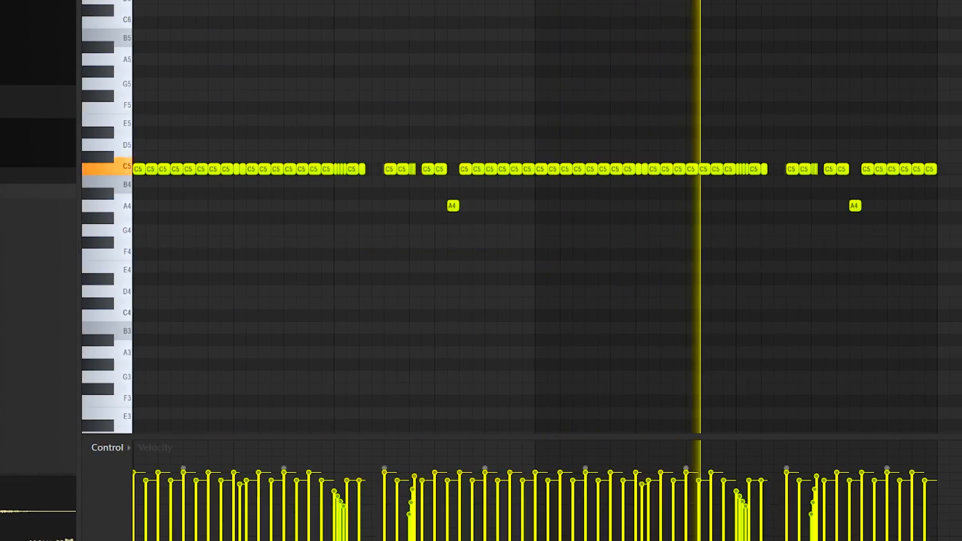
Lower hi-hat hits in the last bar of the pattern from C5 to A#4 and B4.
left_click_drag(872, 169, 897, 182)
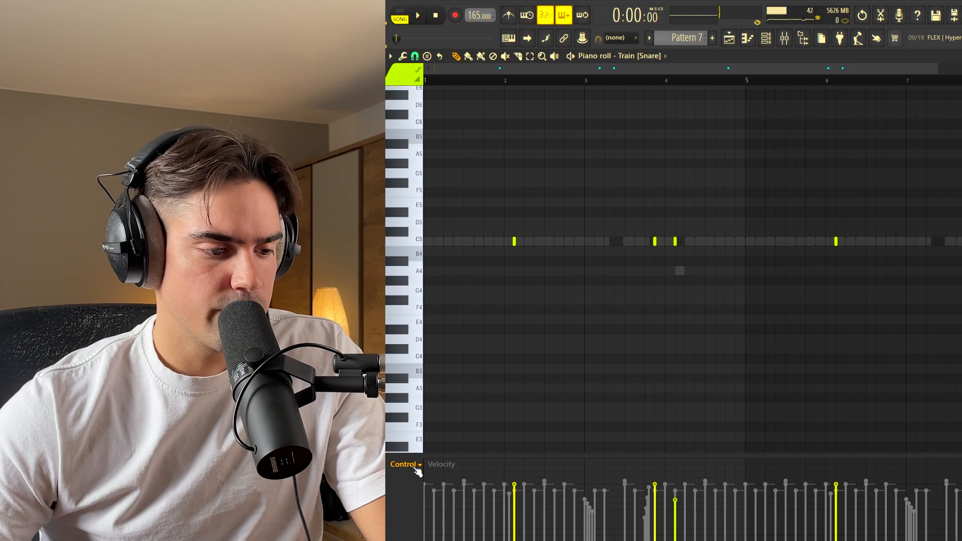
Pan the two snare hits around the start of bar 4 in opposite directions and duplicate the four-bar snare pattern to bar 5.
left_click(412, 466)
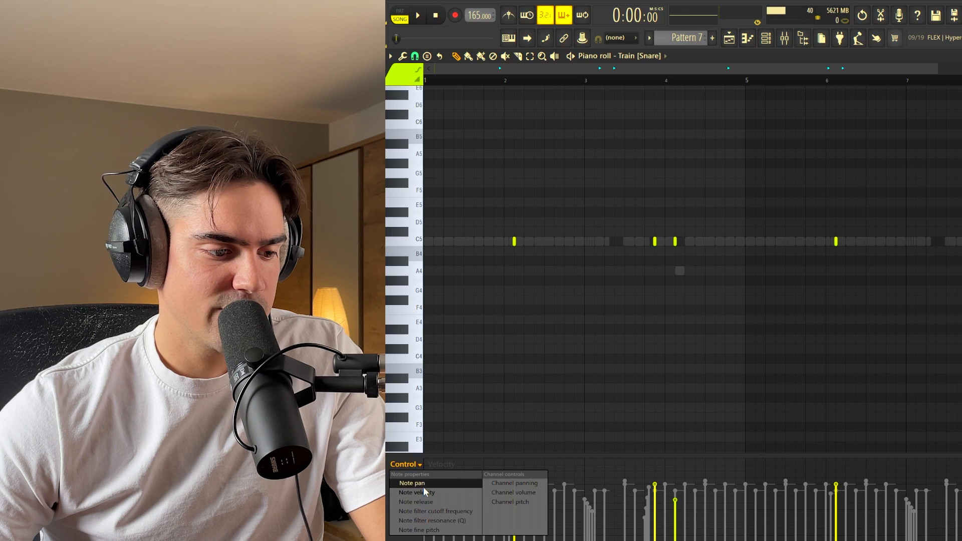
left_click(421, 483)
left_click(654, 241)
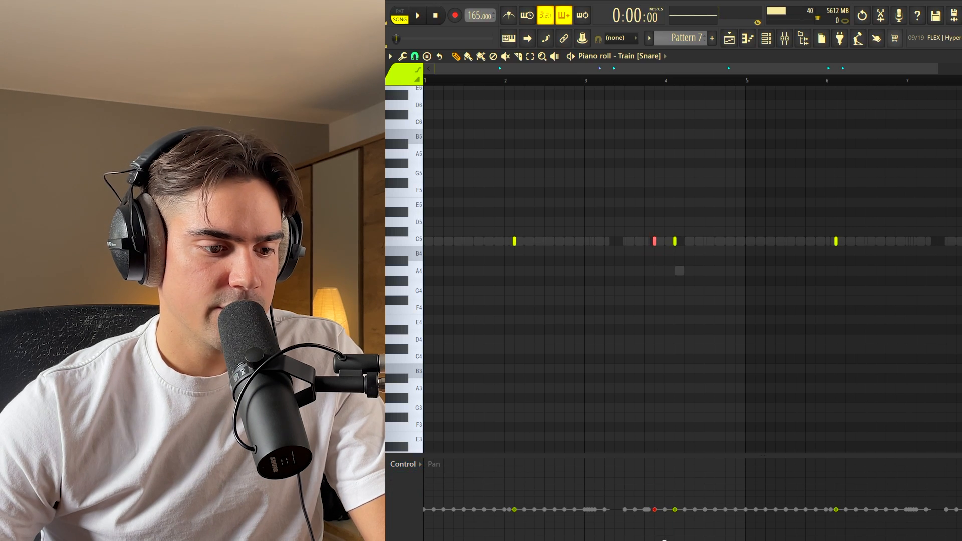
left_click(674, 241)
left_click_drag(676, 508, 679, 499)
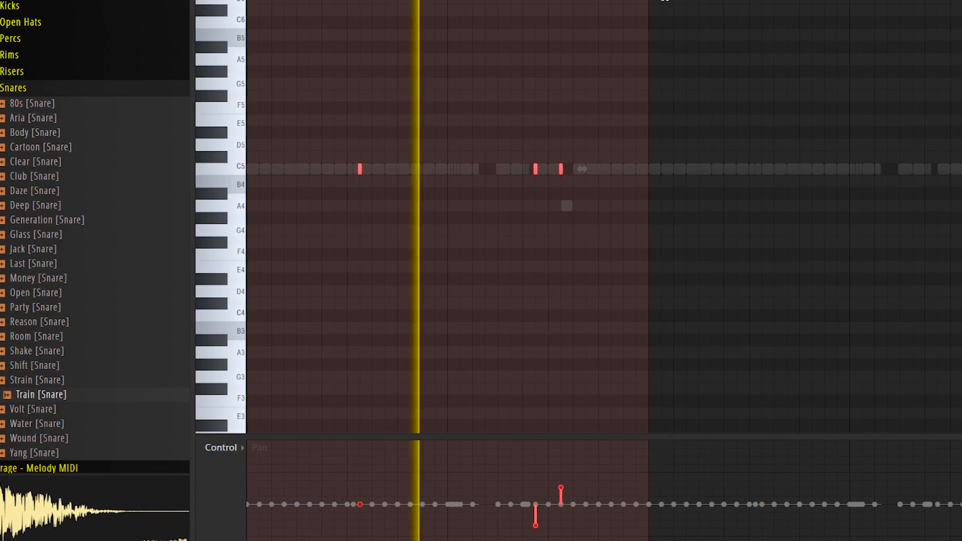
key("ctrl+b")
left_click(701, 201, "ctrl")
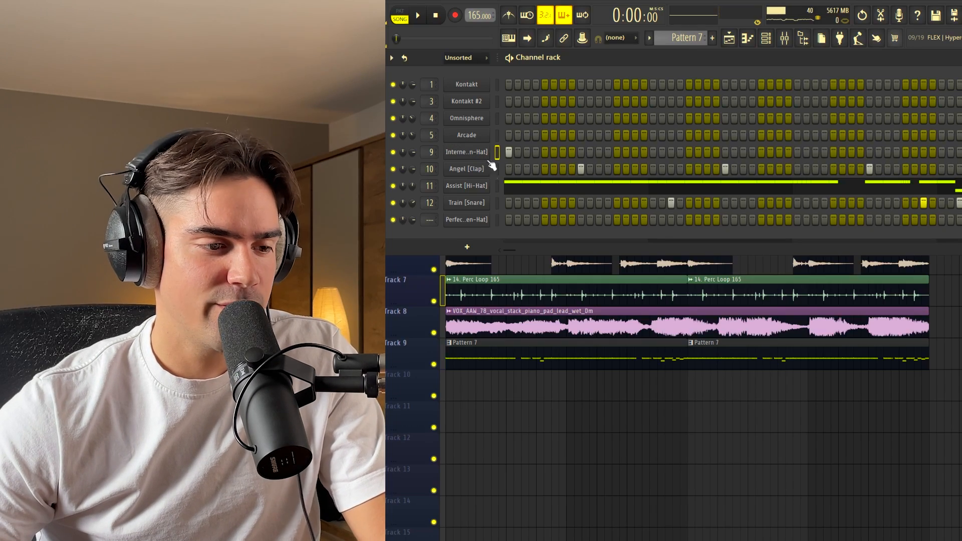
Select the open-hat channel and repeat the Depth kick's four-bar pattern through bar 8 in the piano roll.
left_click(498, 220)
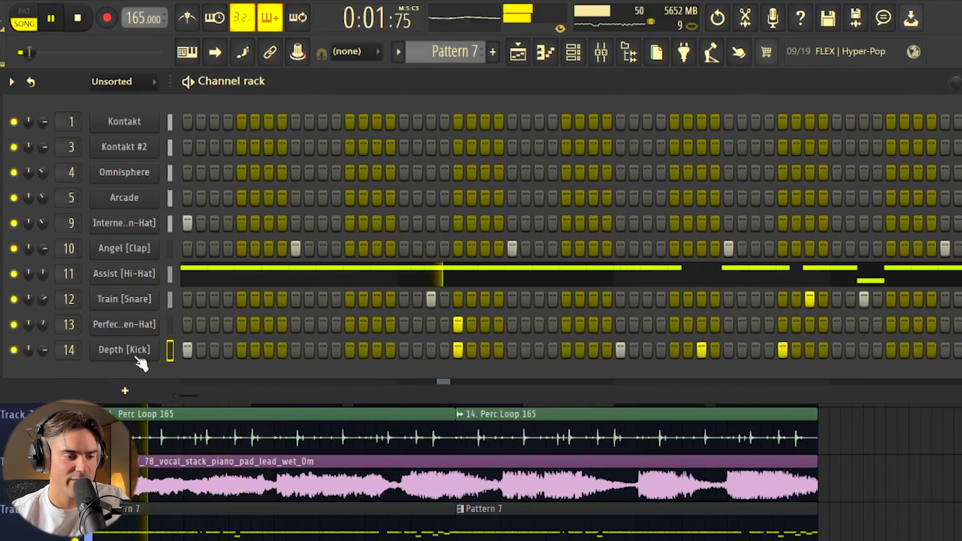
right_click(216, 349)
left_click(101, 341)
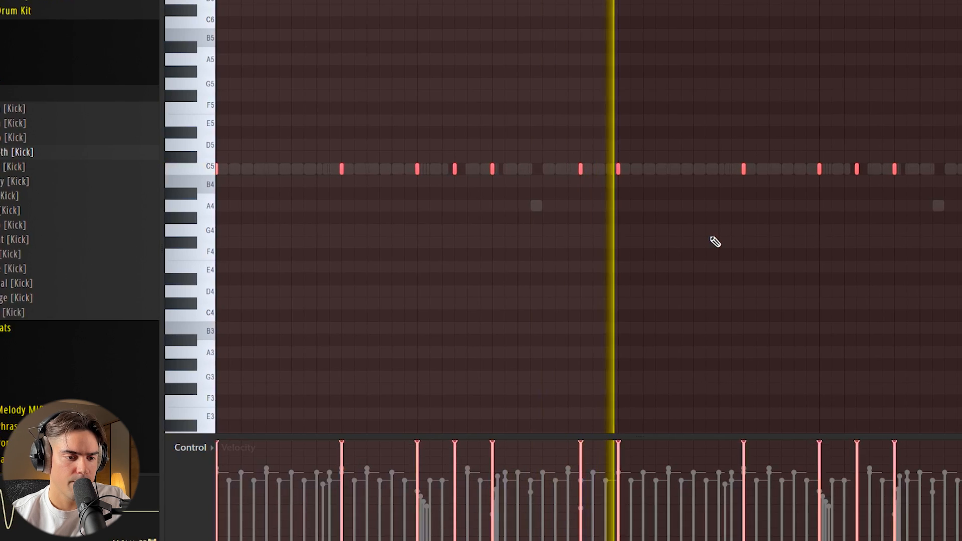
left_click(724, 238, "ctrl")
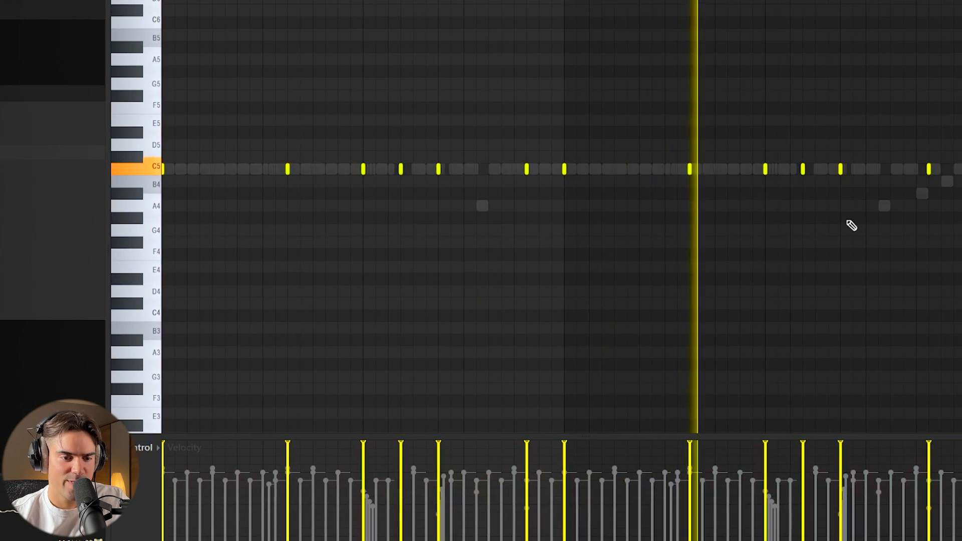